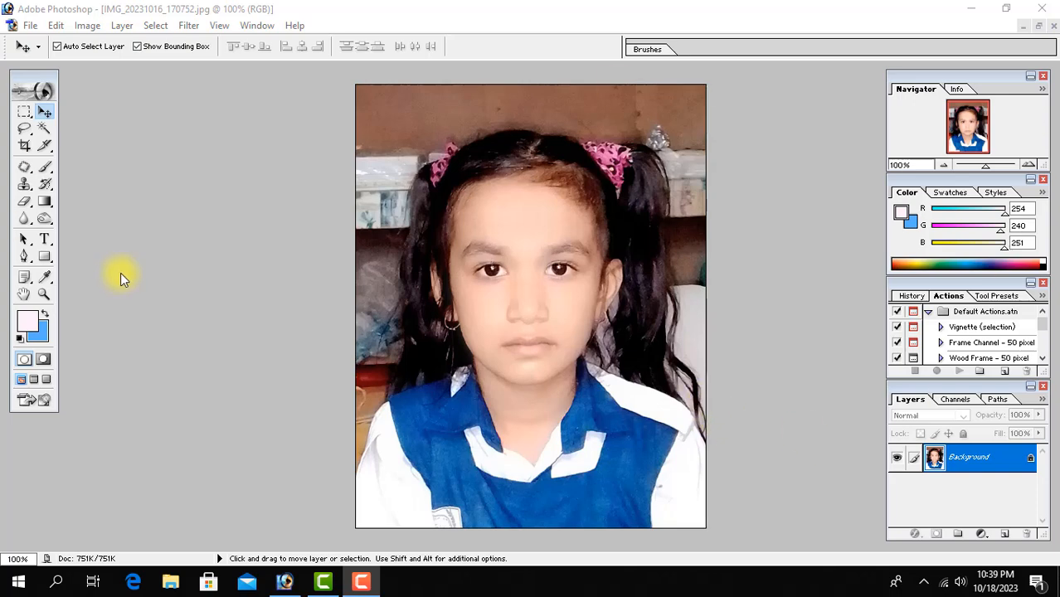
With the Pen tool, start a path at the photo's left edge and trace the sleeve and shoulder up to the hair
click(25, 264)
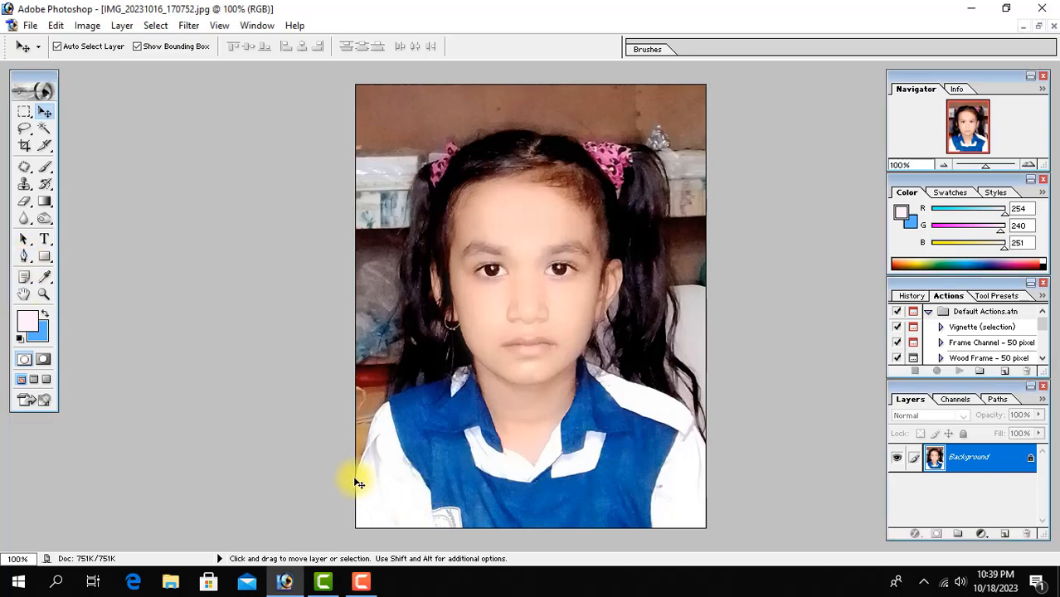
click(25, 256)
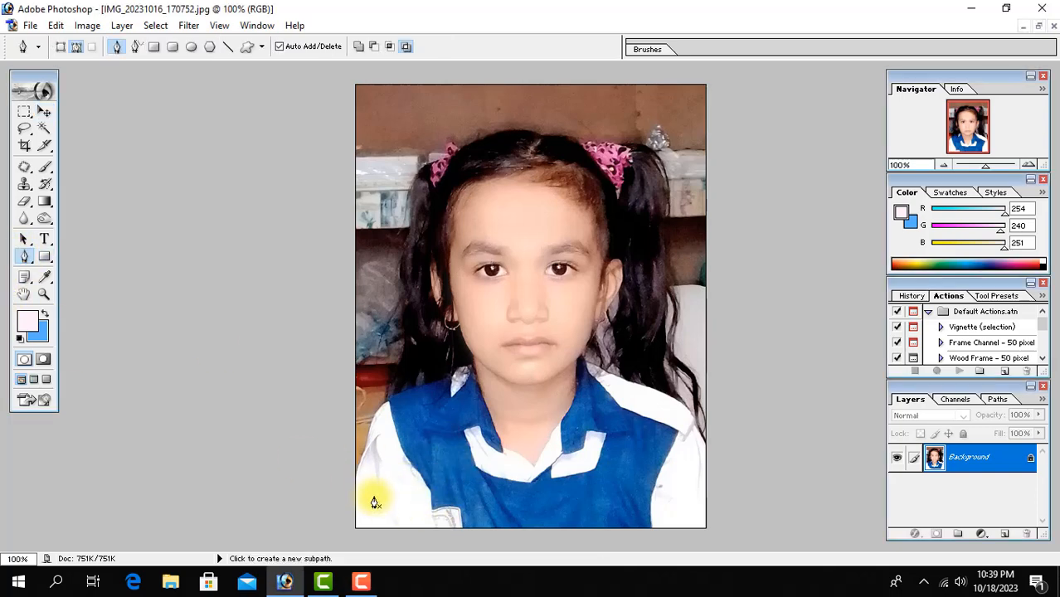
click(356, 486)
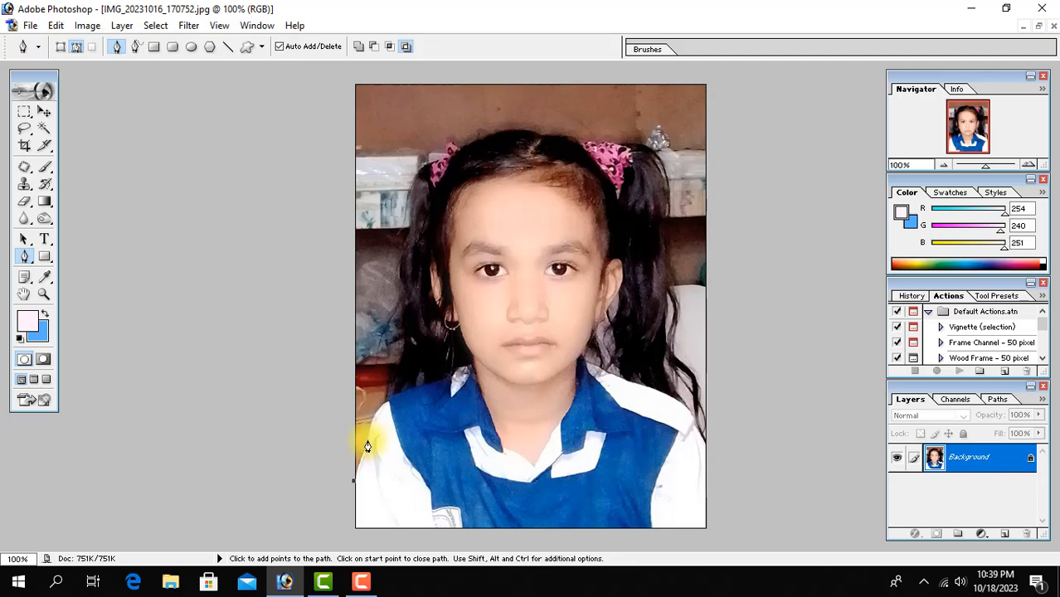
drag(368, 440, 420, 392)
key(ctrl+z)
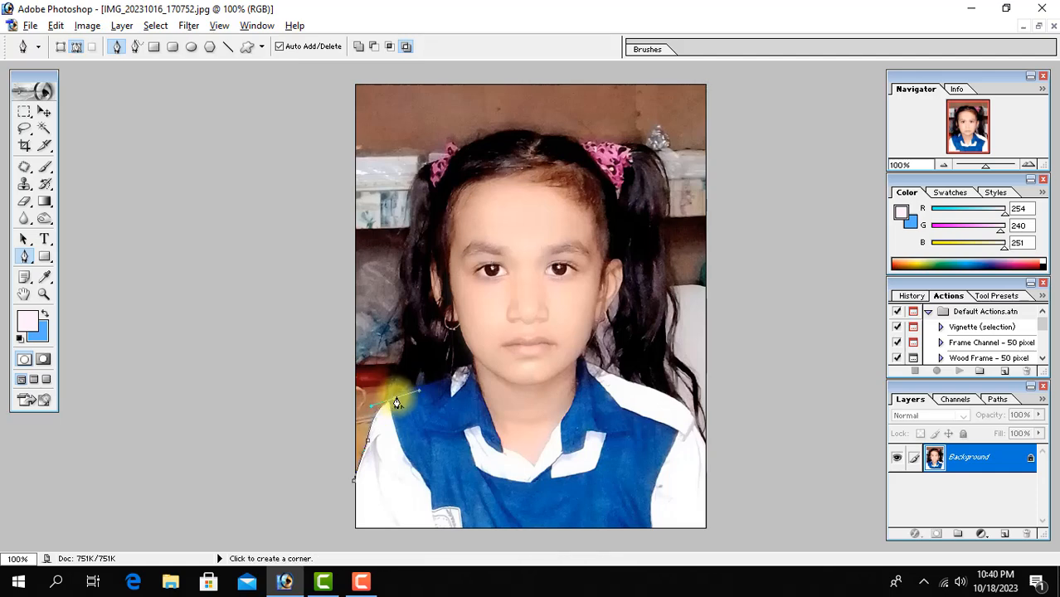
alt+click(396, 399)
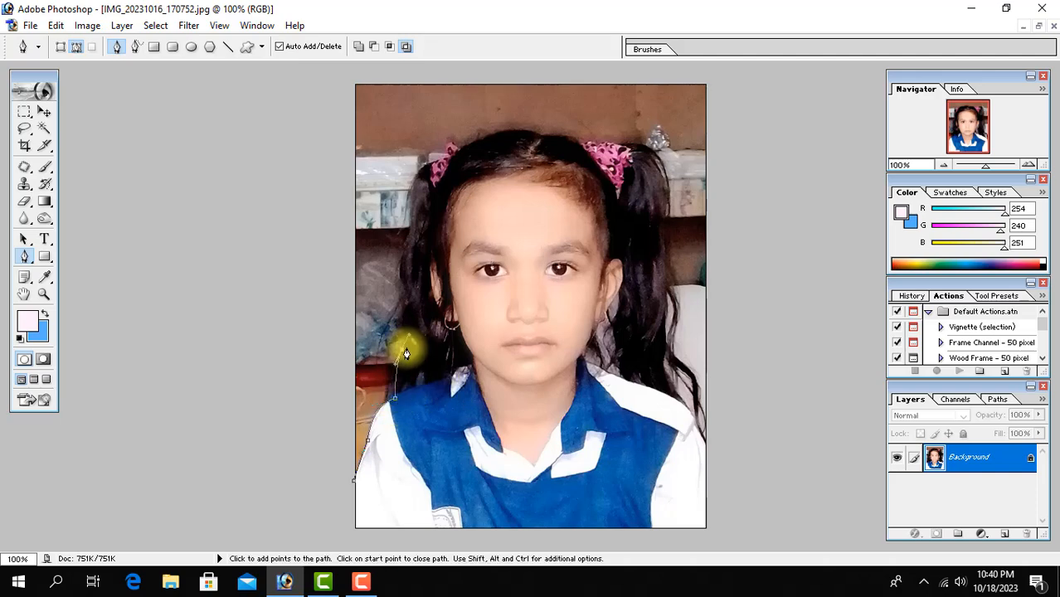
Continue the path up the outer edge of the left ponytail to the pink hair ribbon
drag(402, 348, 402, 319)
drag(407, 236, 425, 216)
click(410, 205)
drag(440, 162, 458, 159)
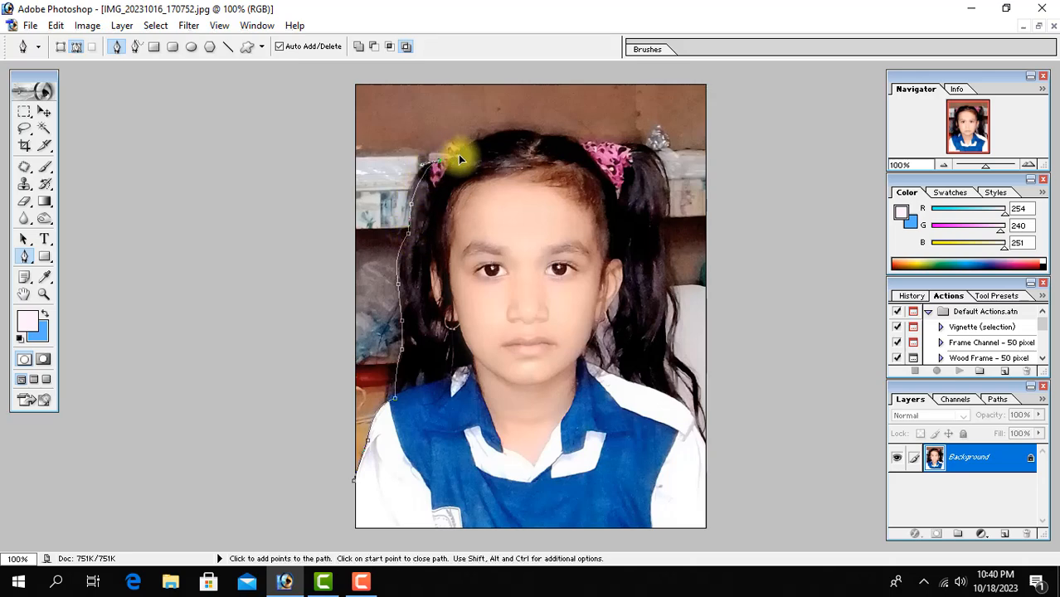
alt+click(441, 161)
Continue the path over the top of the head and around the right hair ribbon
drag(540, 135, 658, 164)
alt+click(540, 136)
alt+click(583, 143)
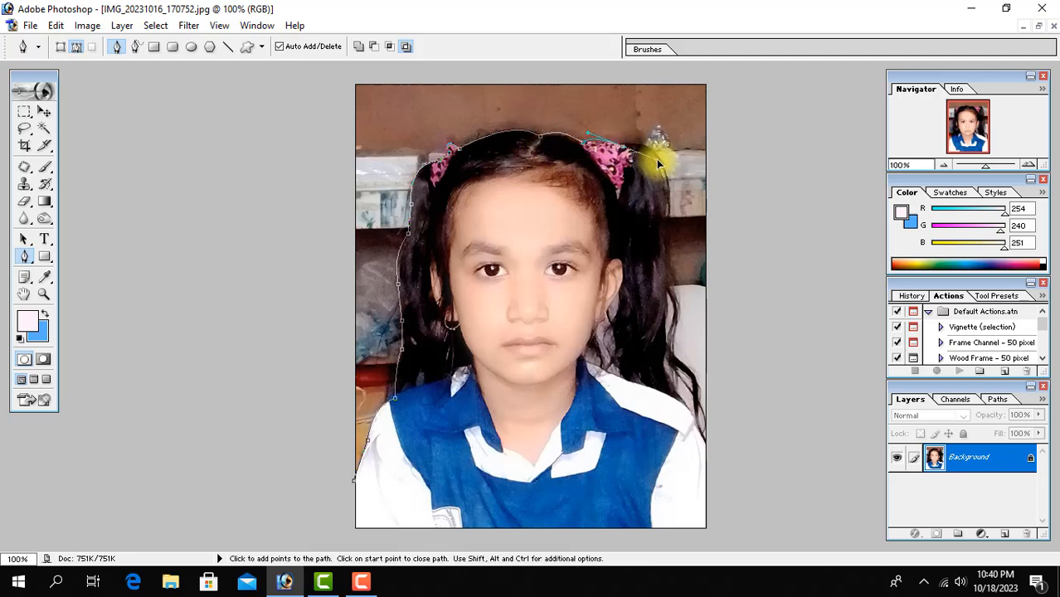
alt+click(624, 148)
Continue the path down the right ponytail and shoulder to just beyond the photo's right edge
drag(668, 213, 673, 273)
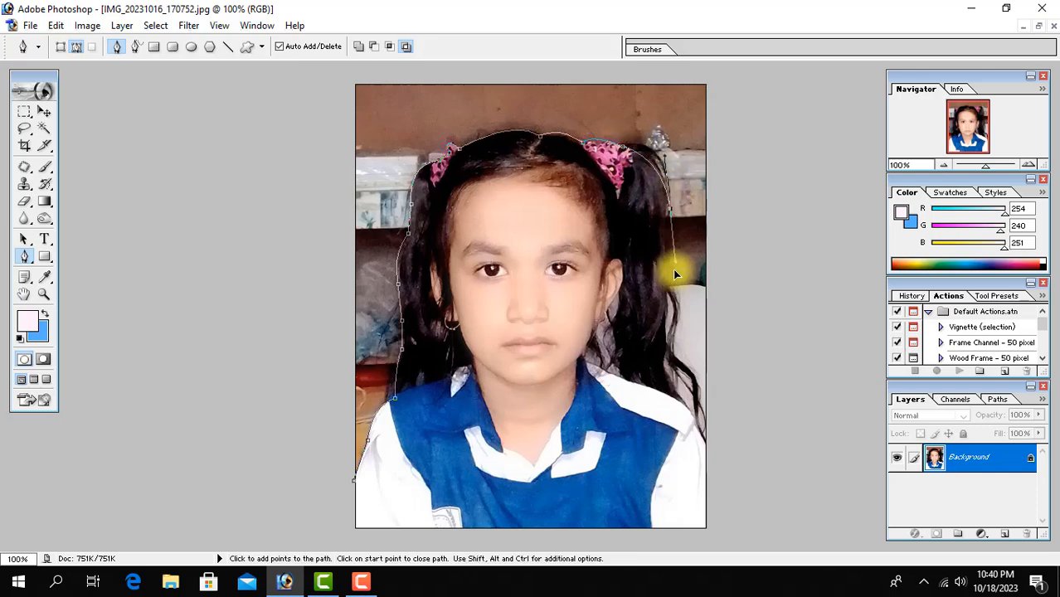
alt+click(668, 211)
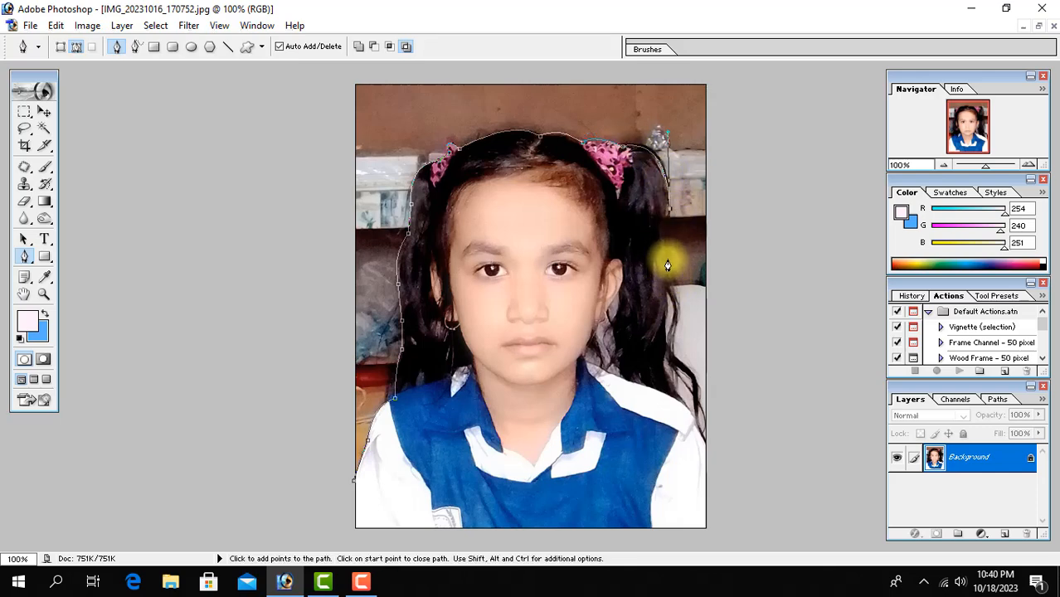
click(667, 257)
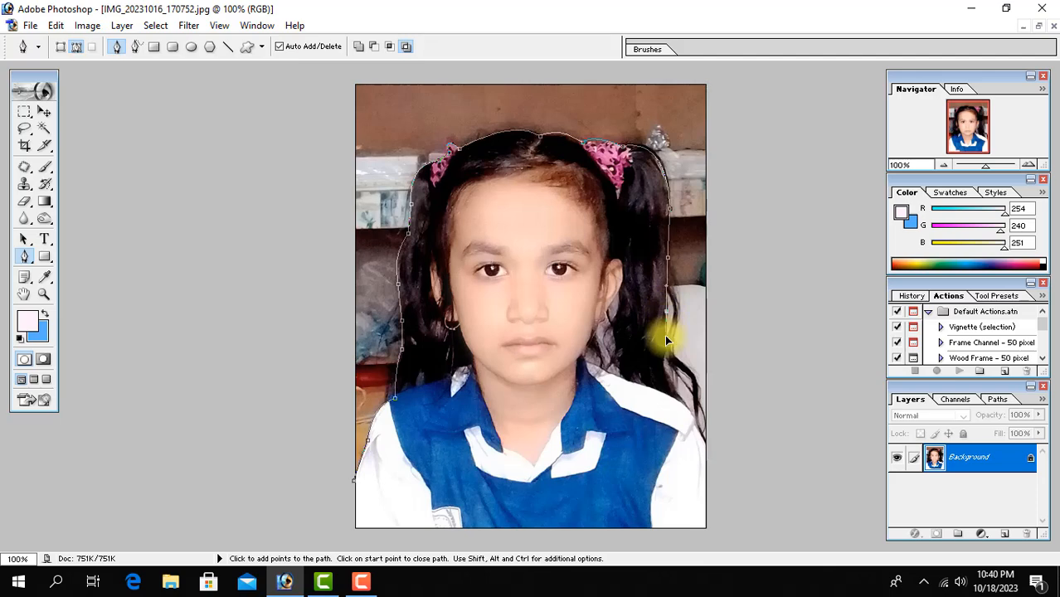
drag(666, 311, 665, 352)
click(665, 376)
drag(694, 421, 701, 443)
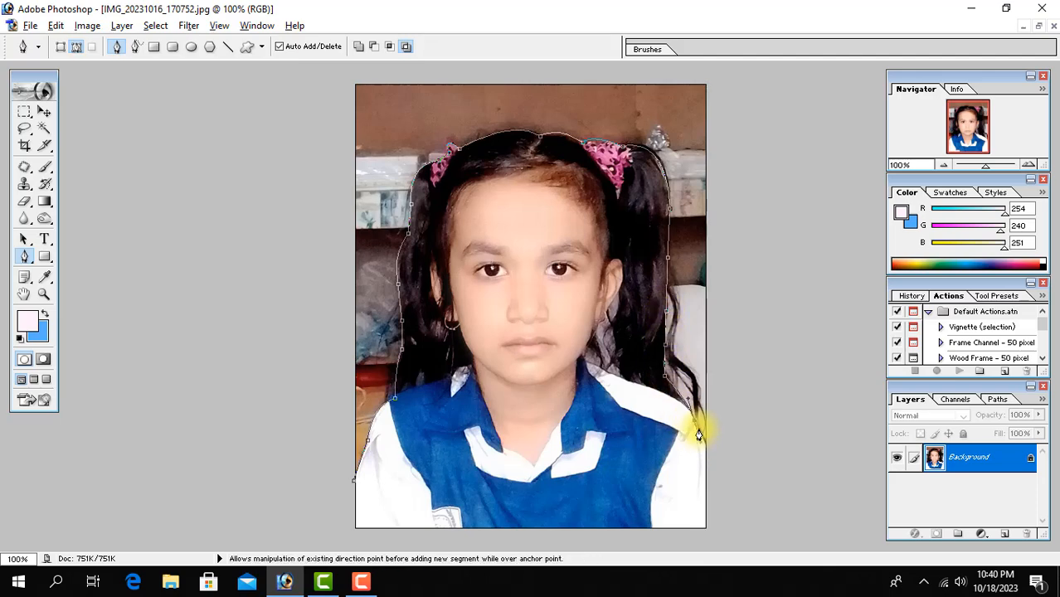
alt+click(695, 421)
click(714, 450)
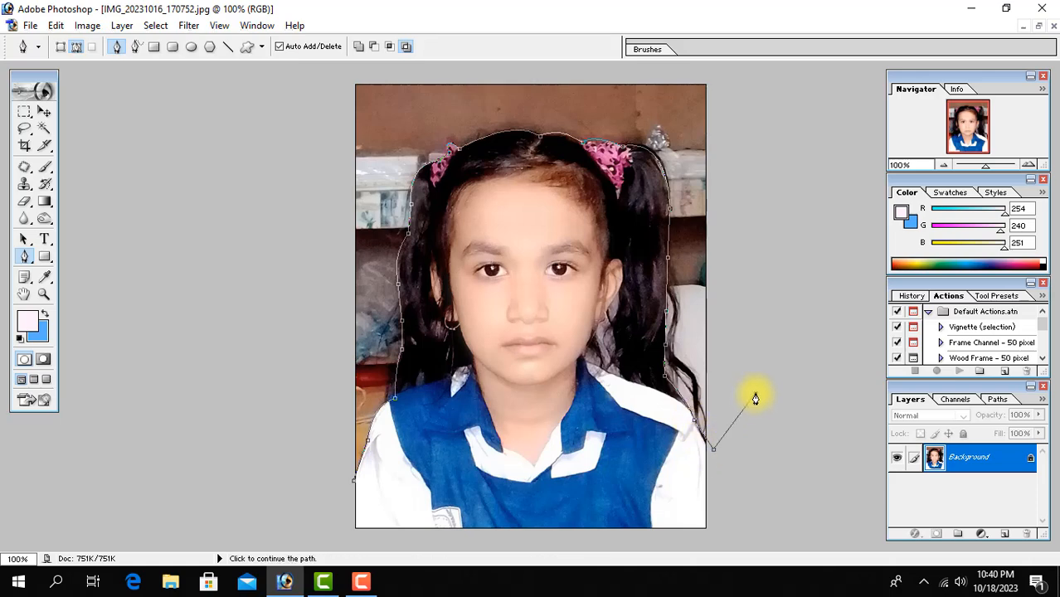
Loop the path around the outside of the canvas above the head and convert it into a selection
key(ctrl+minus)
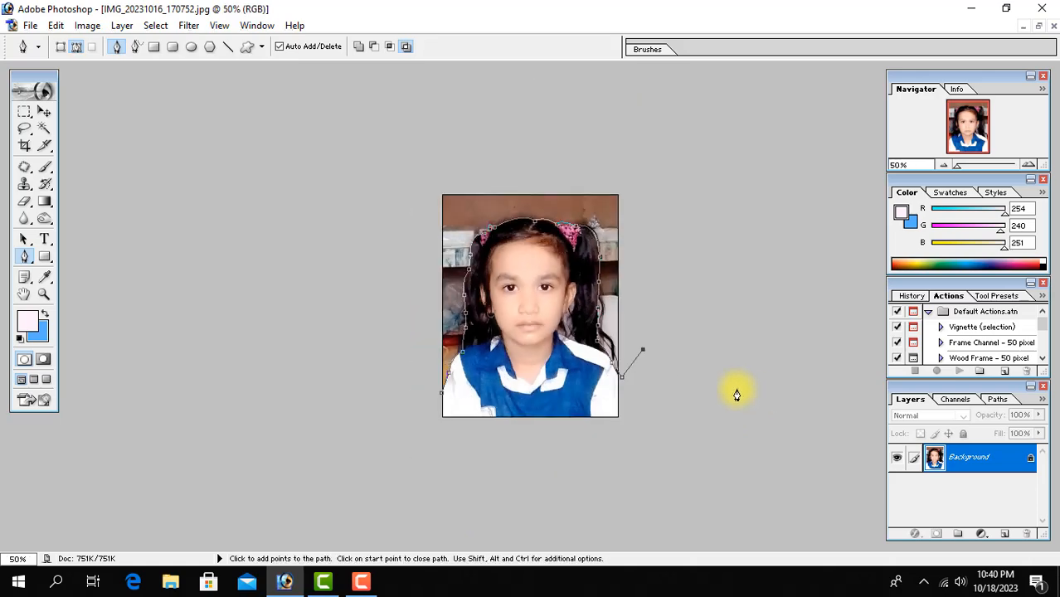
click(719, 262)
drag(710, 157, 703, 149)
click(610, 112)
drag(498, 102, 465, 103)
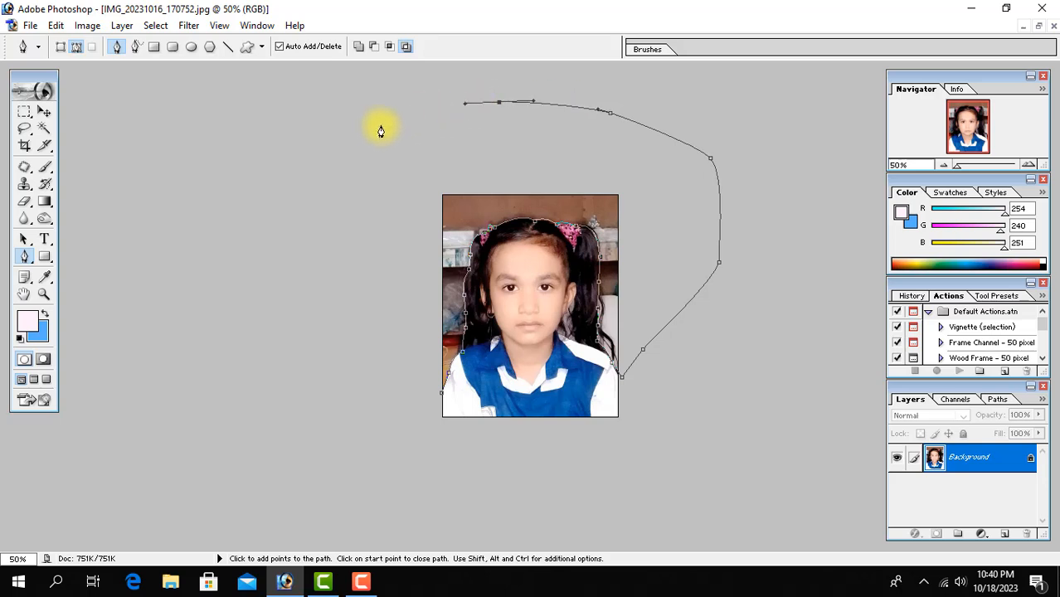
click(377, 127)
click(323, 169)
click(296, 259)
click(277, 381)
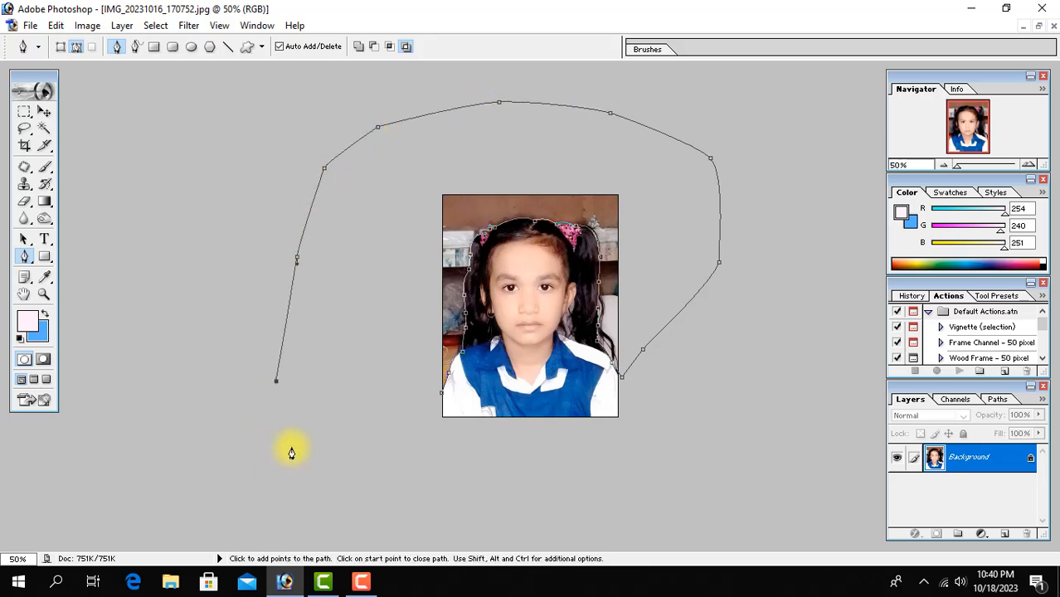
click(282, 437)
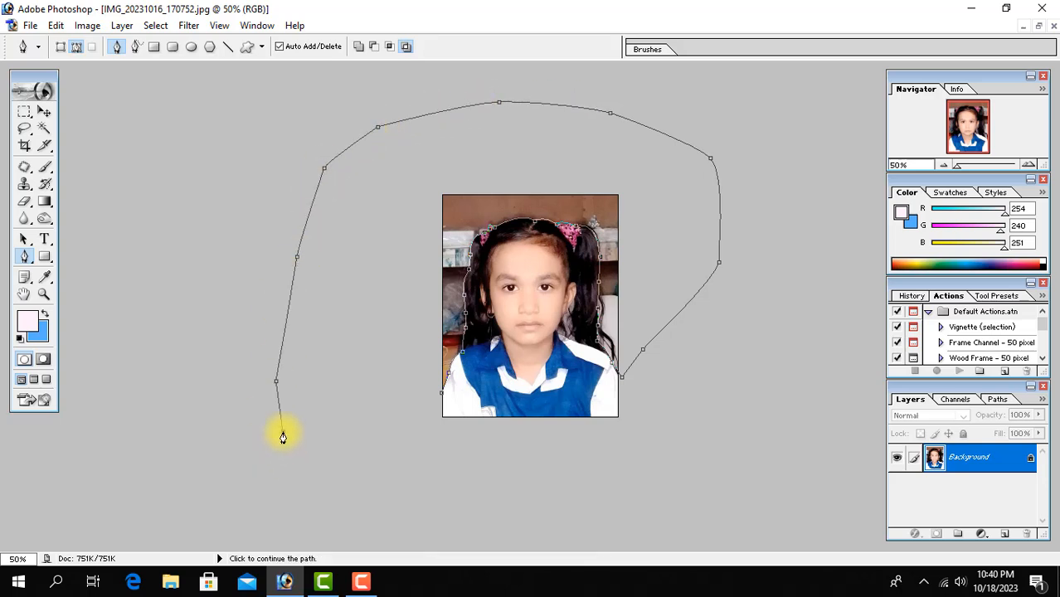
key(Return)
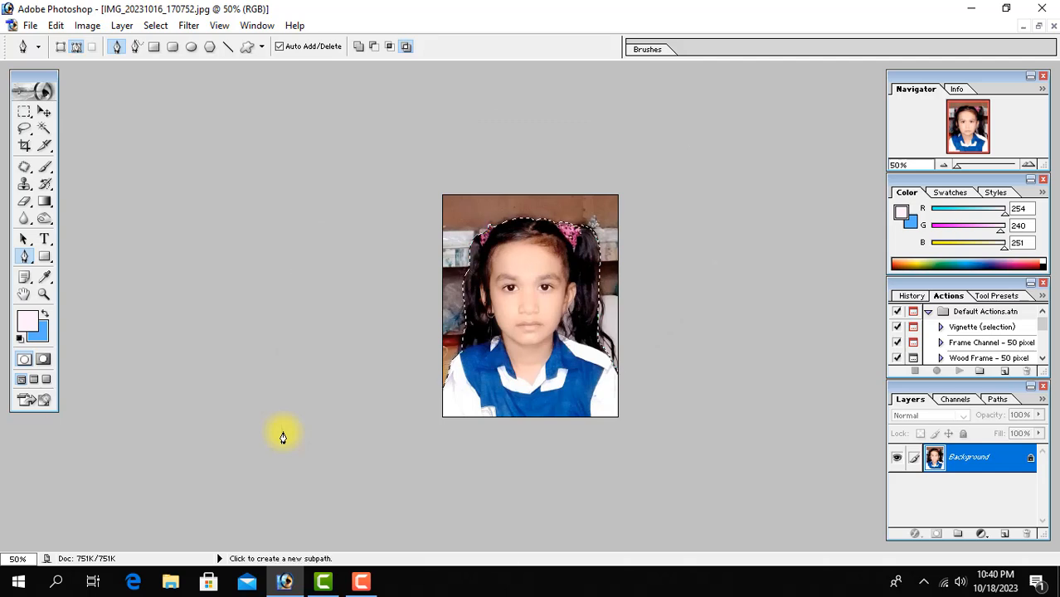
Set the background color to blue 389EFC
key(ctrl+plus)
key(ctrl+plus)
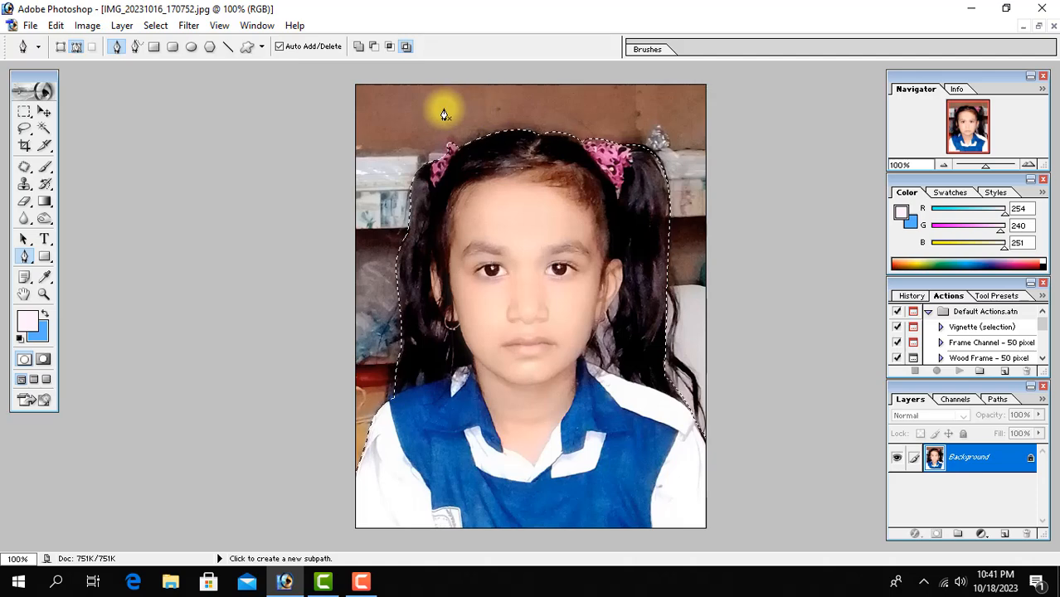
click(42, 341)
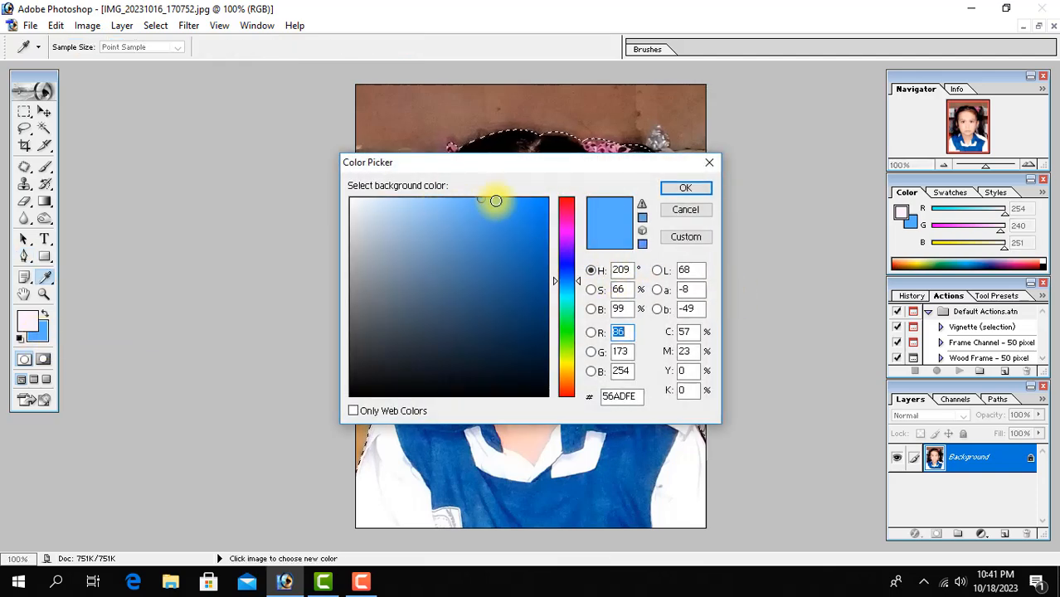
mouse_move(507, 196)
mouse_down()
mouse_move(518, 209)
mouse_move(449, 244)
mouse_move(414, 288)
mouse_move(504, 197)
mouse_up()
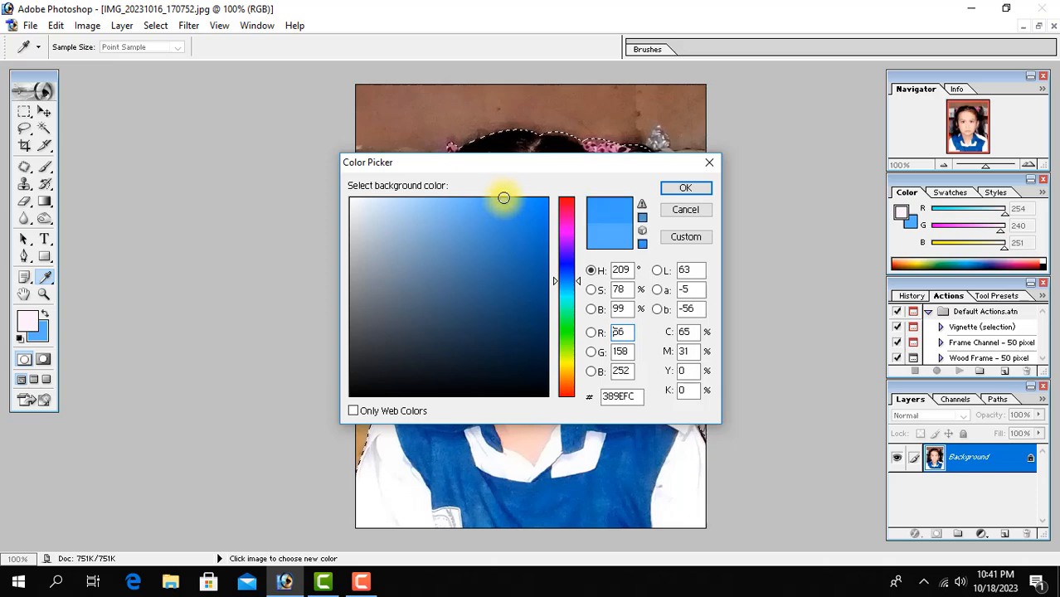
click(680, 190)
key(p)
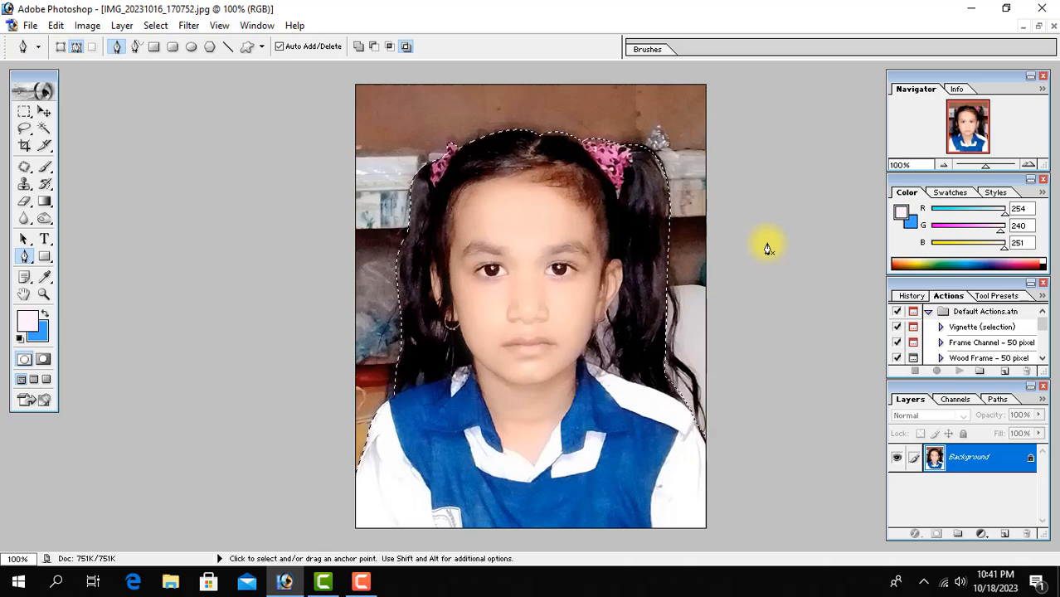
Feather and invert the selection, and replace the area behind the girl with the blue background color
key(ctrl+alt+d)
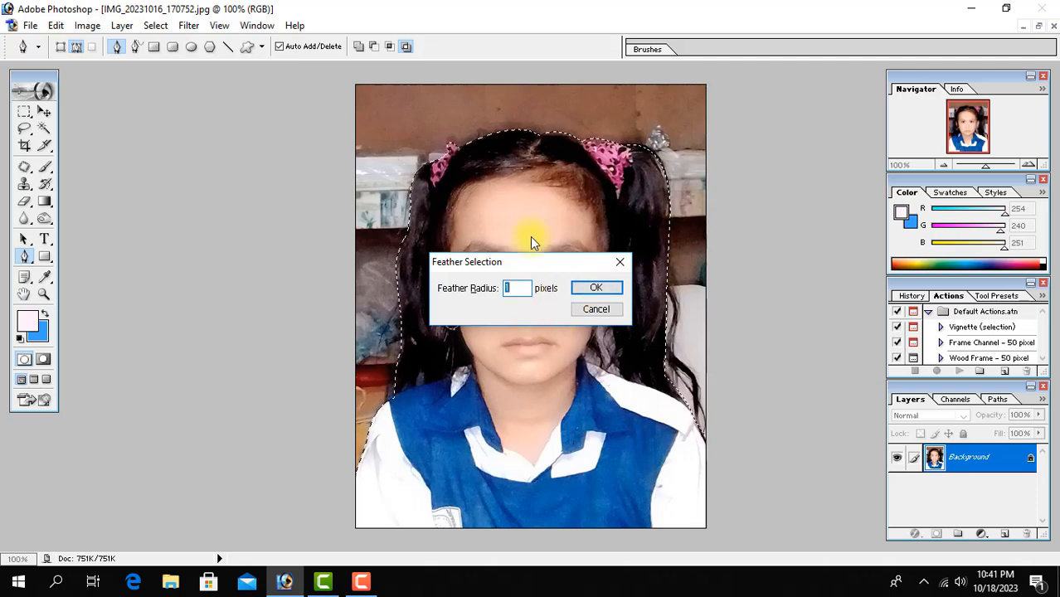
click(610, 290)
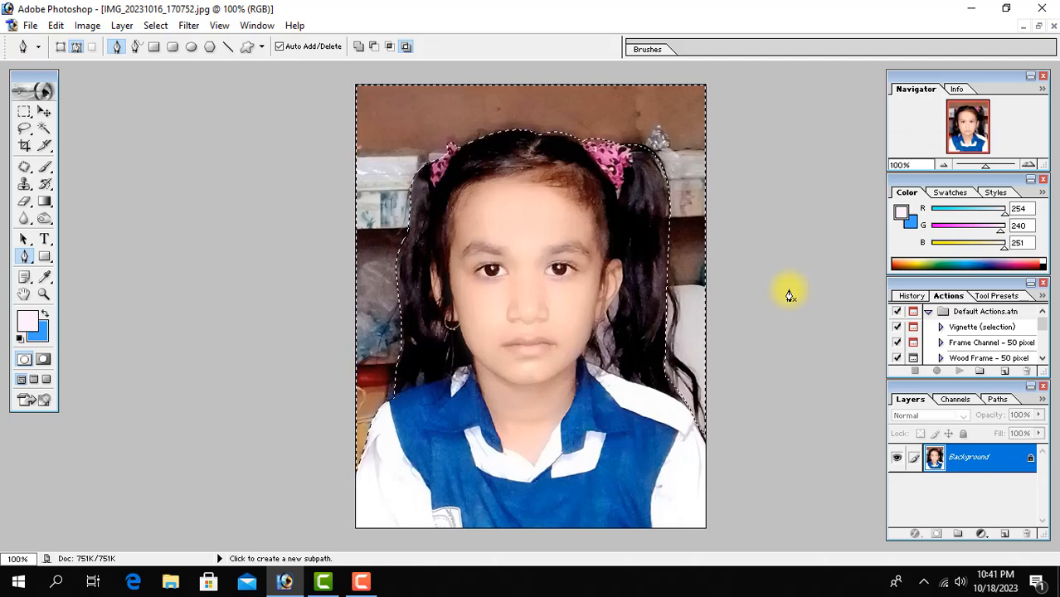
key(Delete)
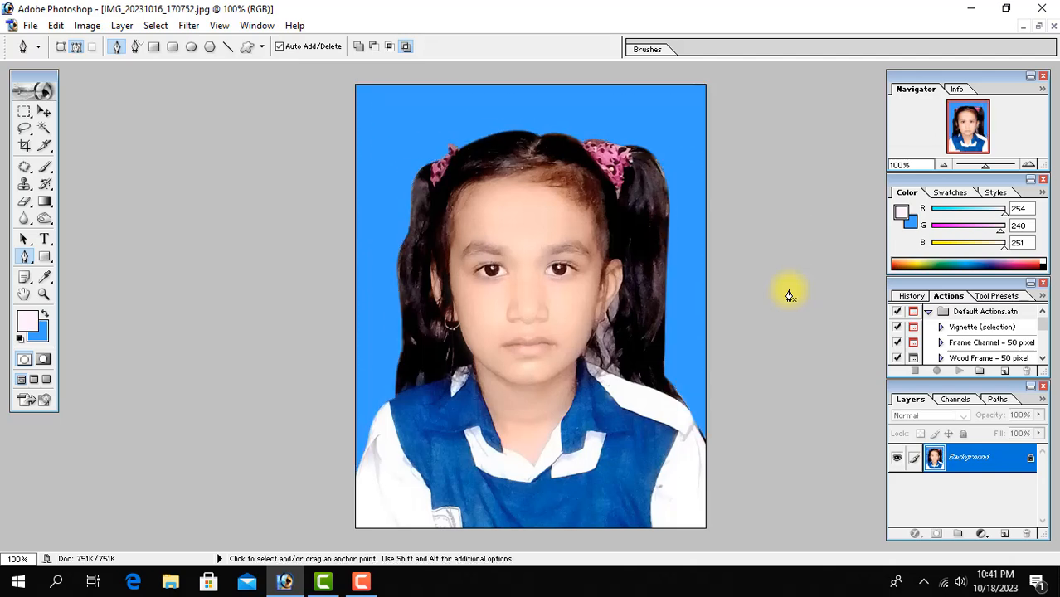
key(ctrl+minus)
key(ctrl+minus)
key(ctrl+plus)
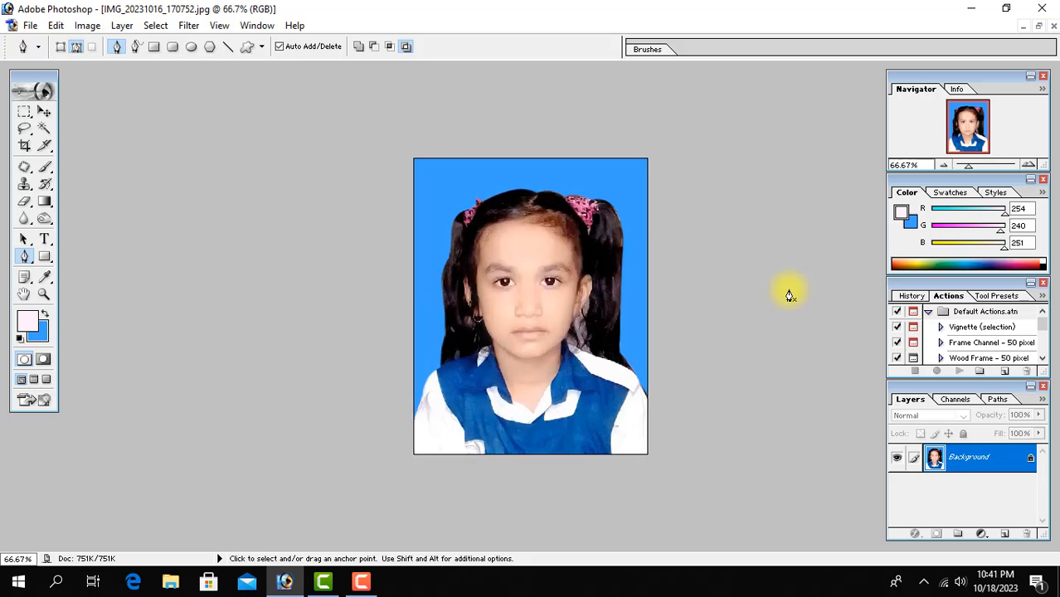
key(ctrl+plus)
key(ctrl+minus)
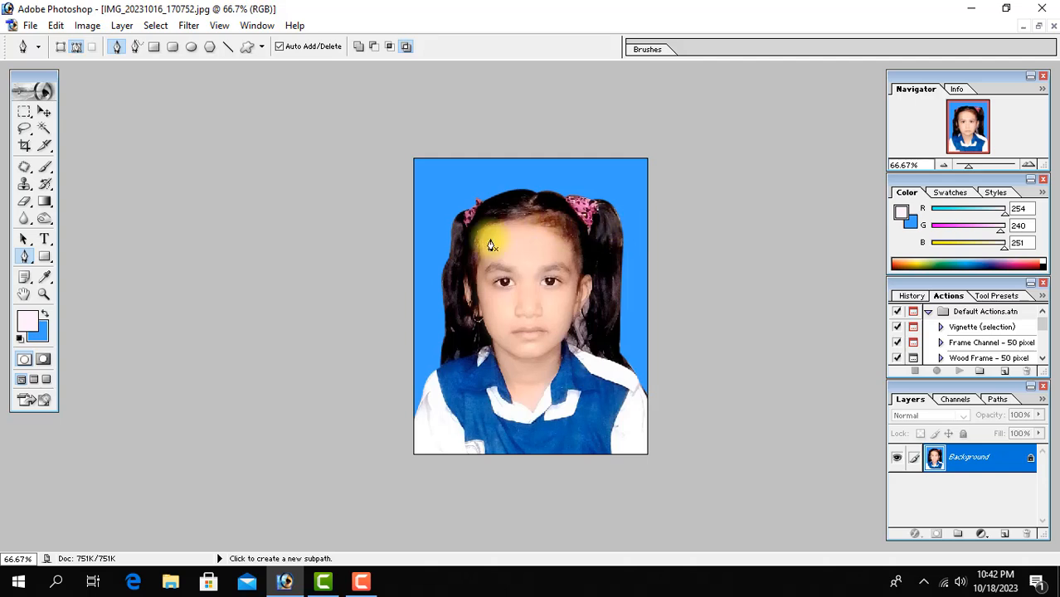
click(531, 286)
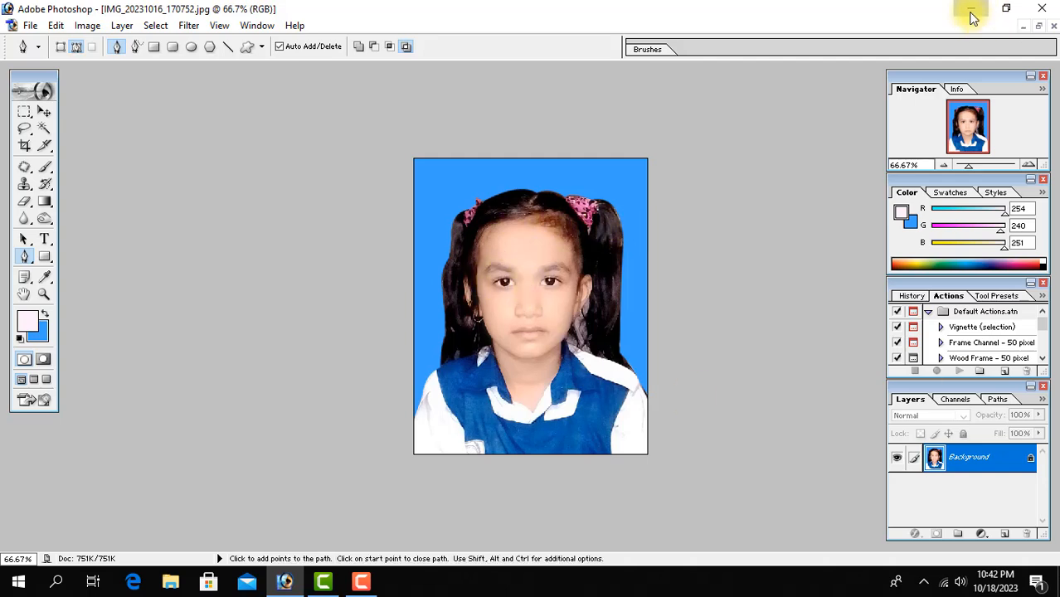
Switch to Google Chrome with the Person 1 profile and open the bookmarked remove.bg Change Image Background page
click(971, 12)
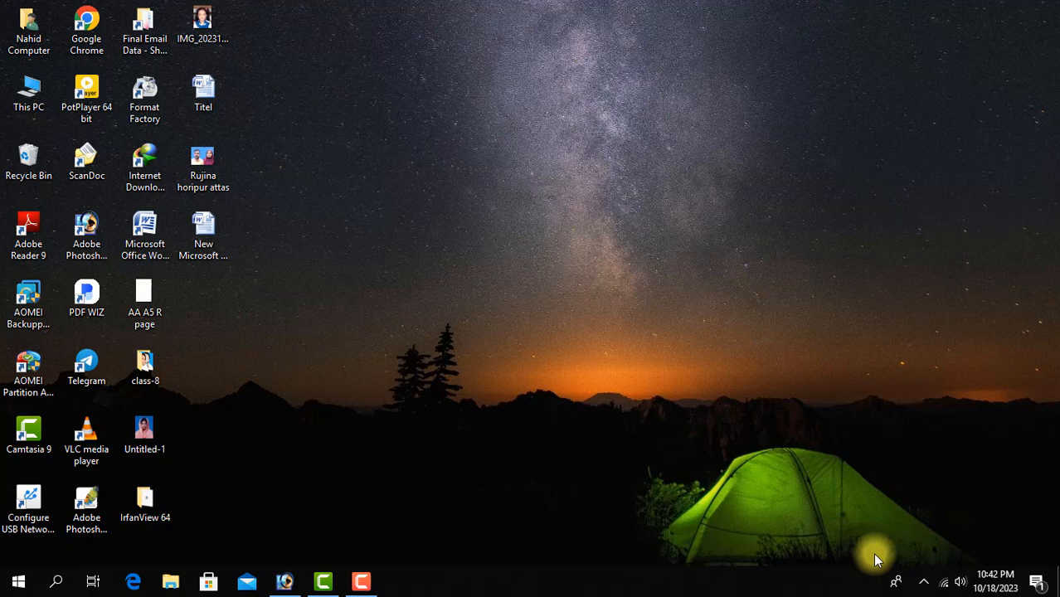
double_click(97, 42)
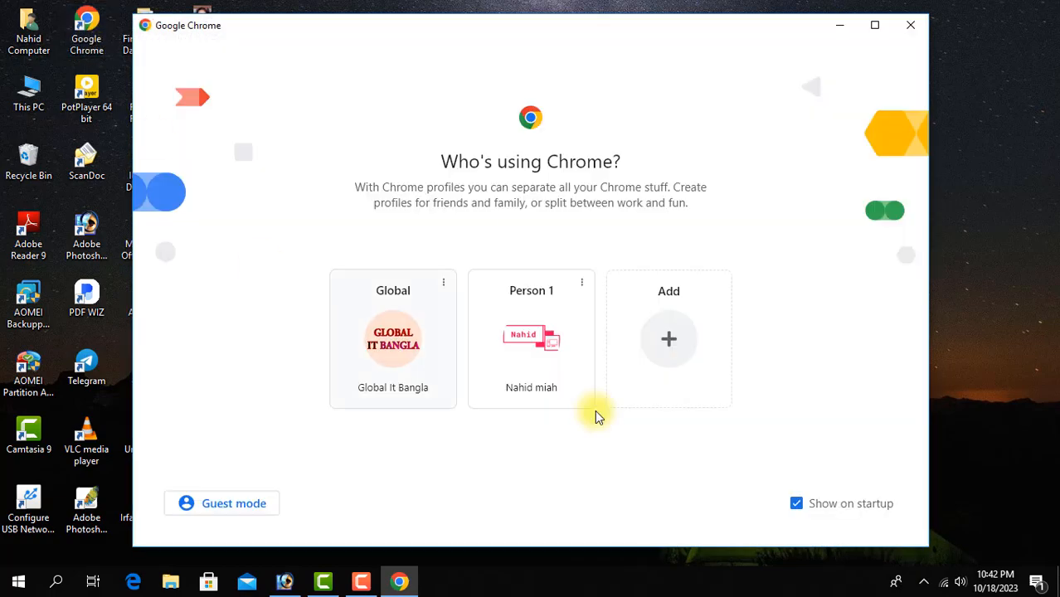
click(517, 374)
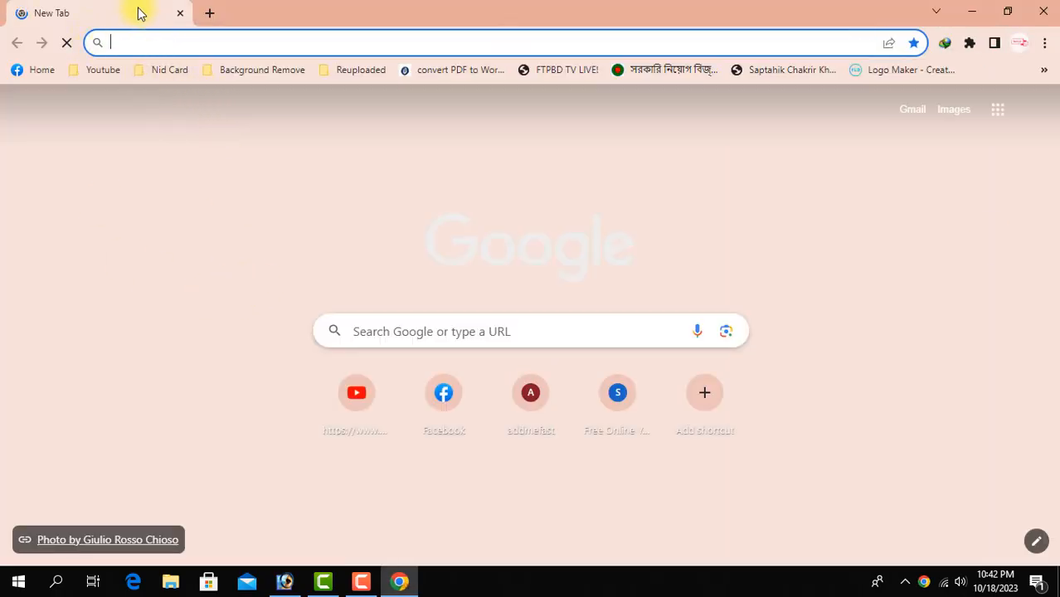
click(211, 15)
click(179, 15)
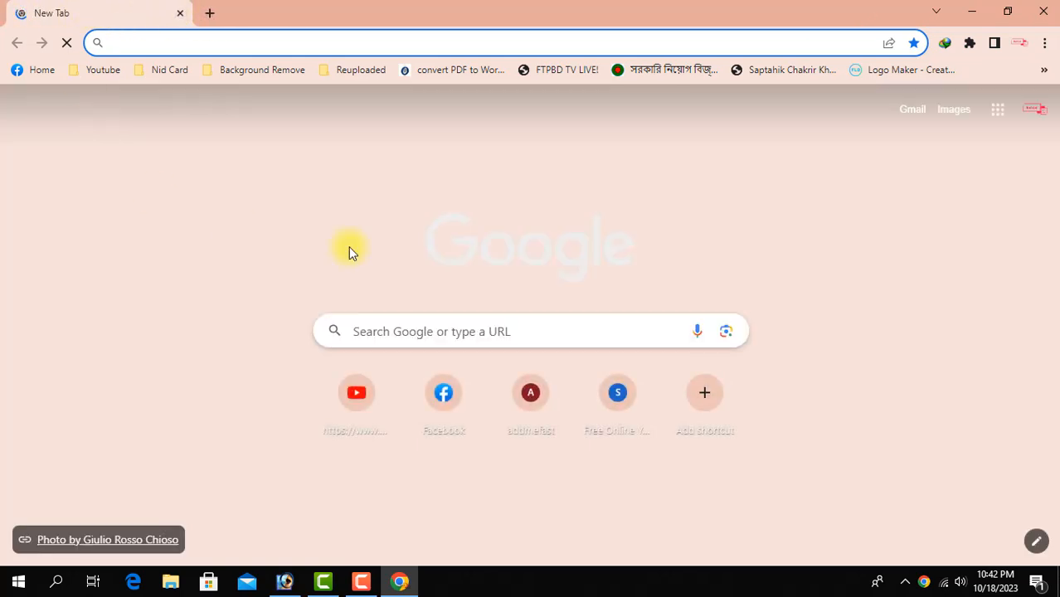
click(262, 70)
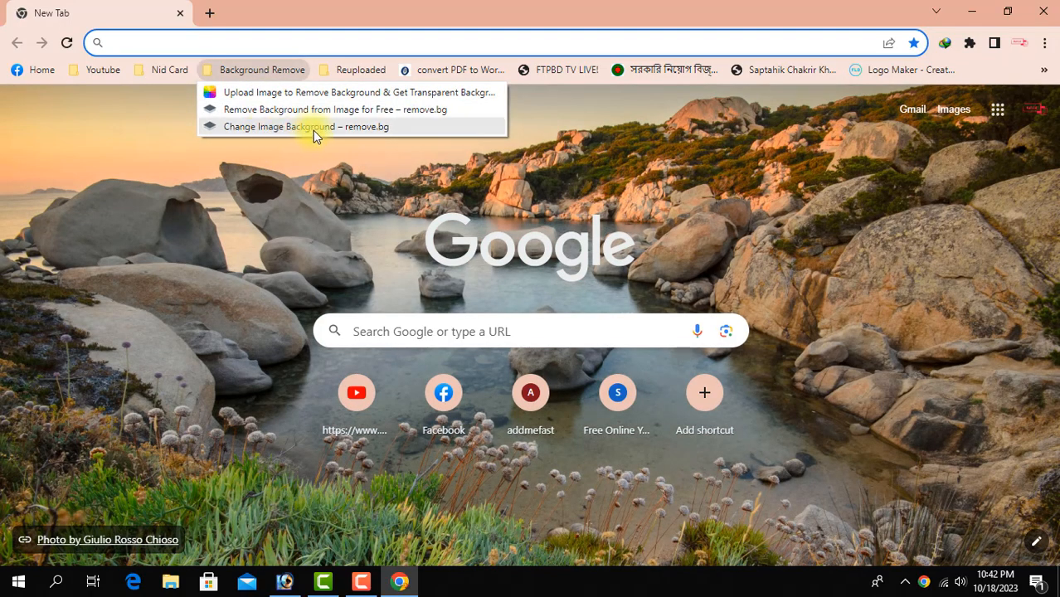
click(311, 127)
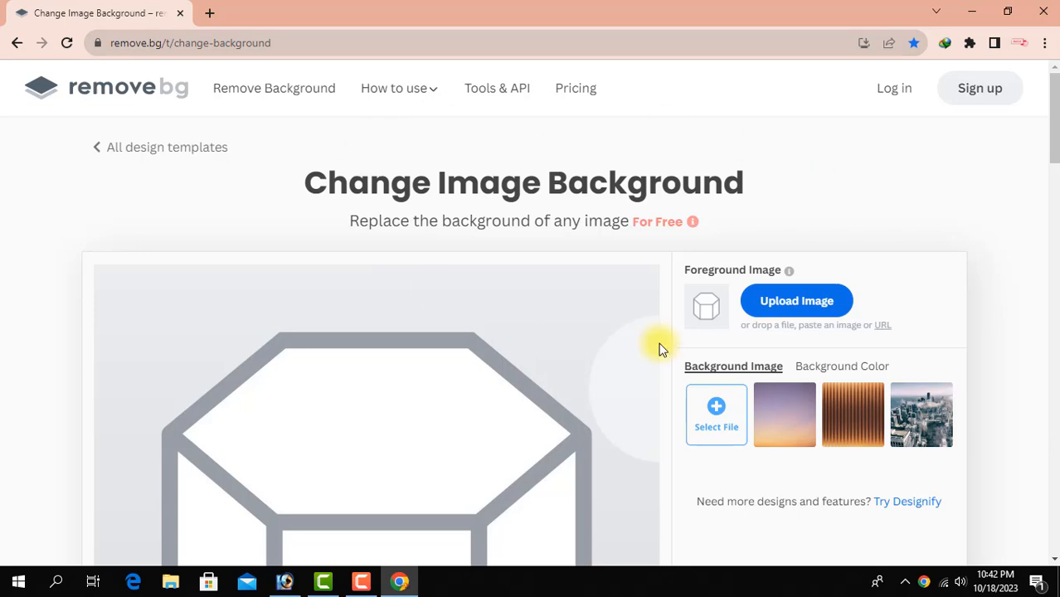
Upload IMG_20231016_170752 from the Desktop as the foreground image
click(818, 306)
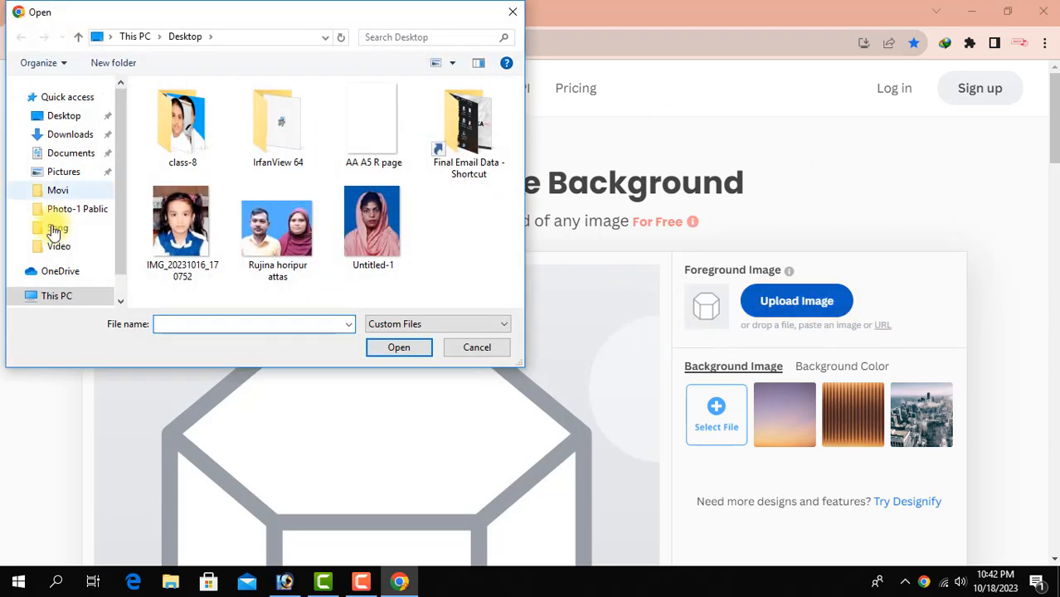
click(191, 236)
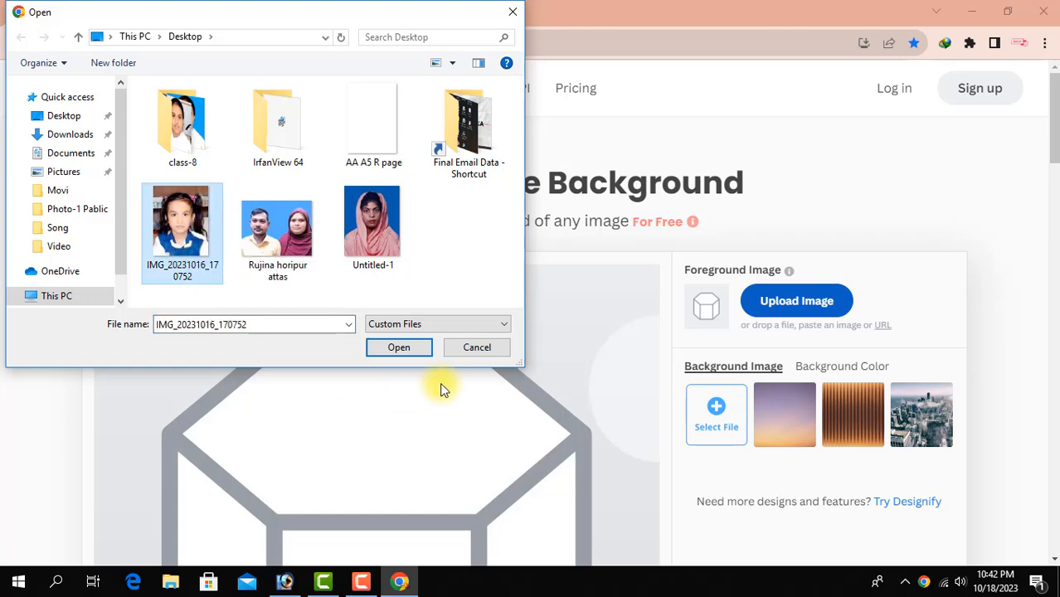
click(399, 347)
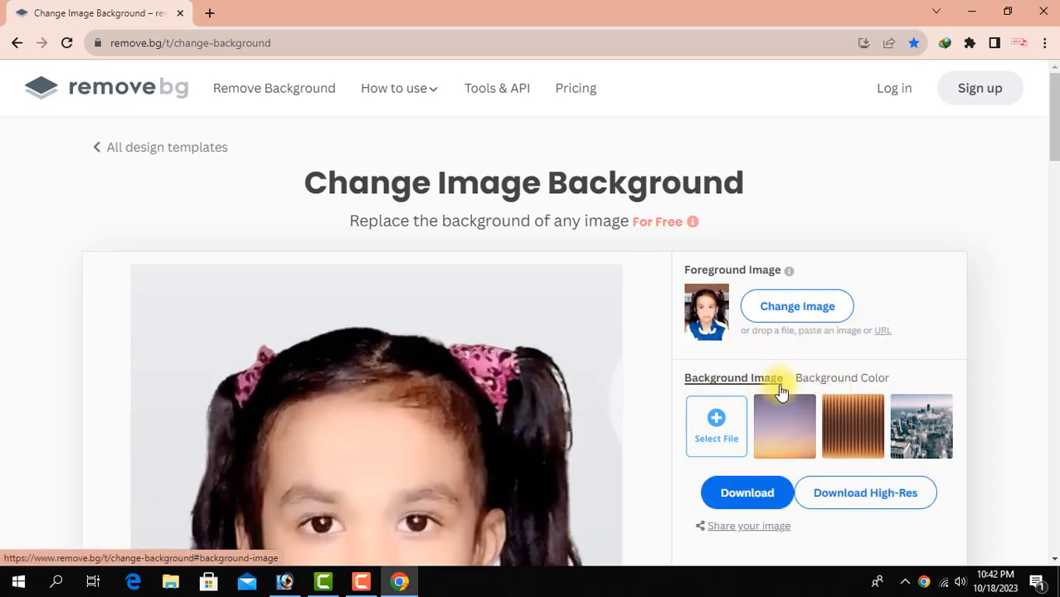
Set a custom background color for the portrait, using the blue preset swatch #03a9f4
click(852, 382)
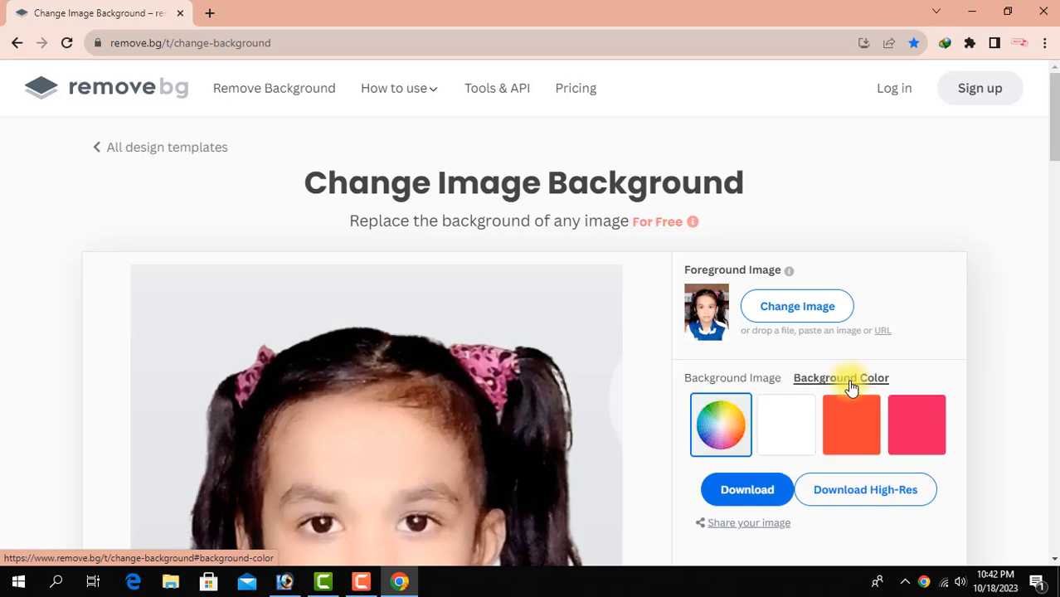
scroll(850, 385, down, 2)
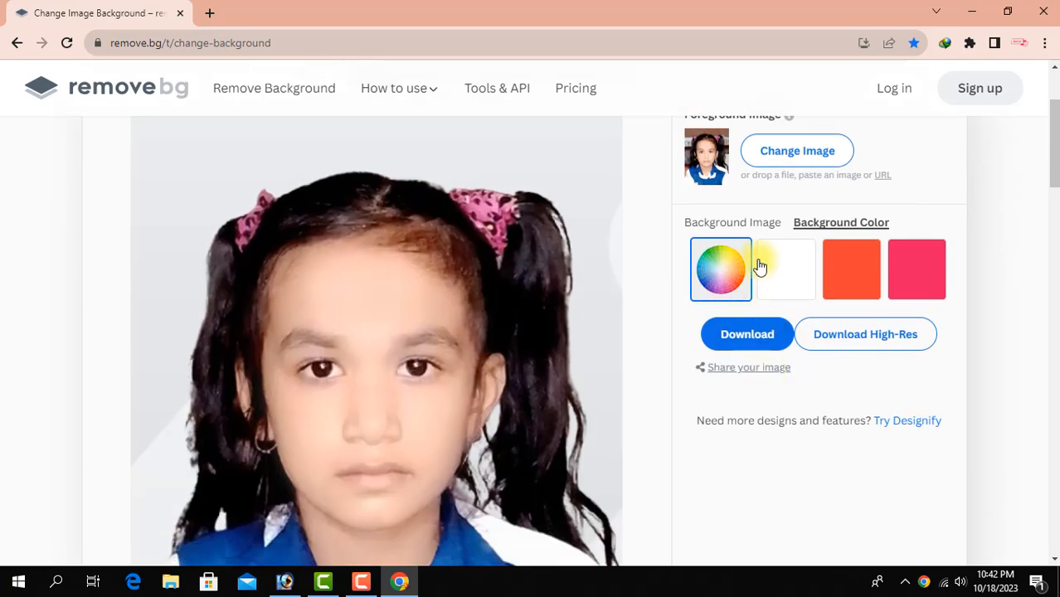
click(704, 257)
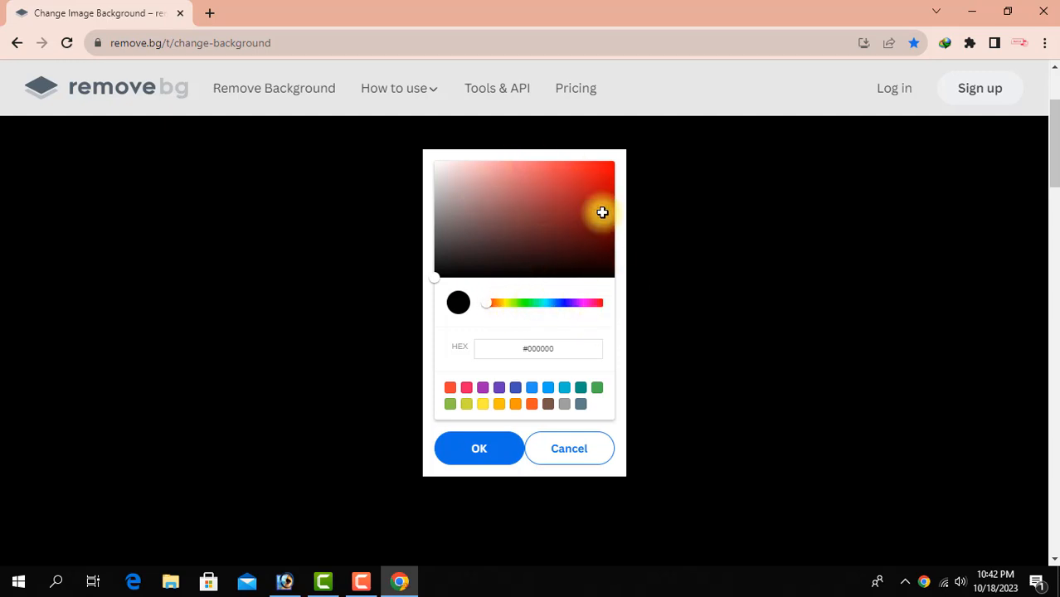
click(547, 393)
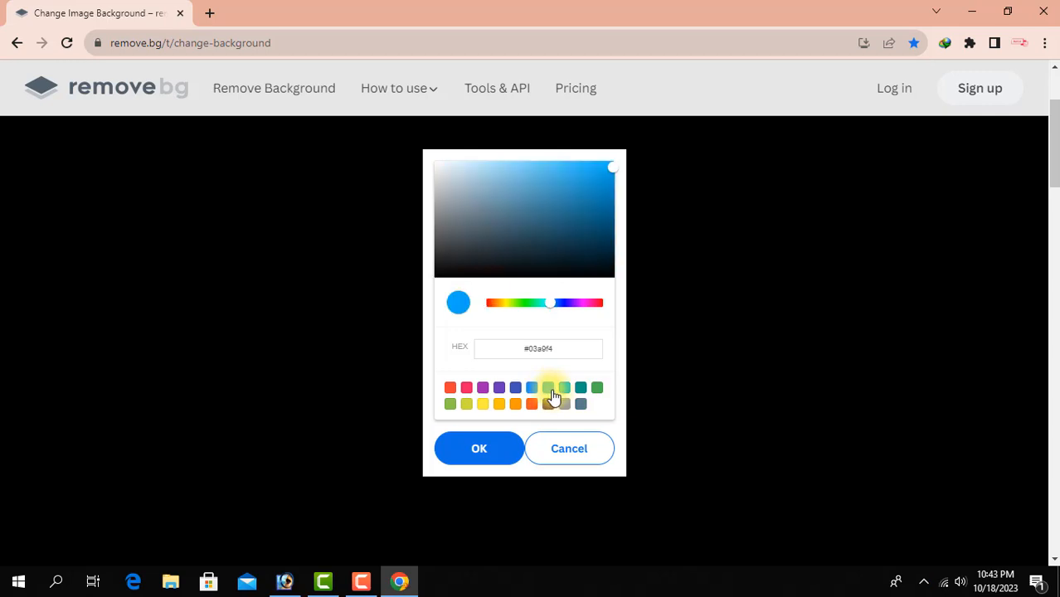
click(492, 459)
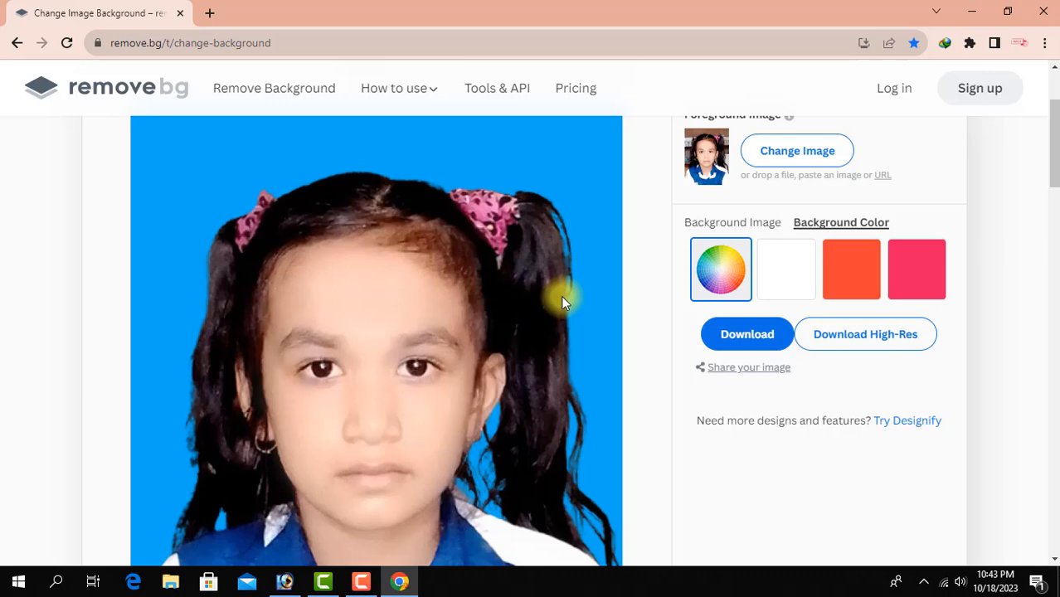
Download the blue-background image at standard resolution, and open the file from the Downloads folder in Photoshop
click(758, 351)
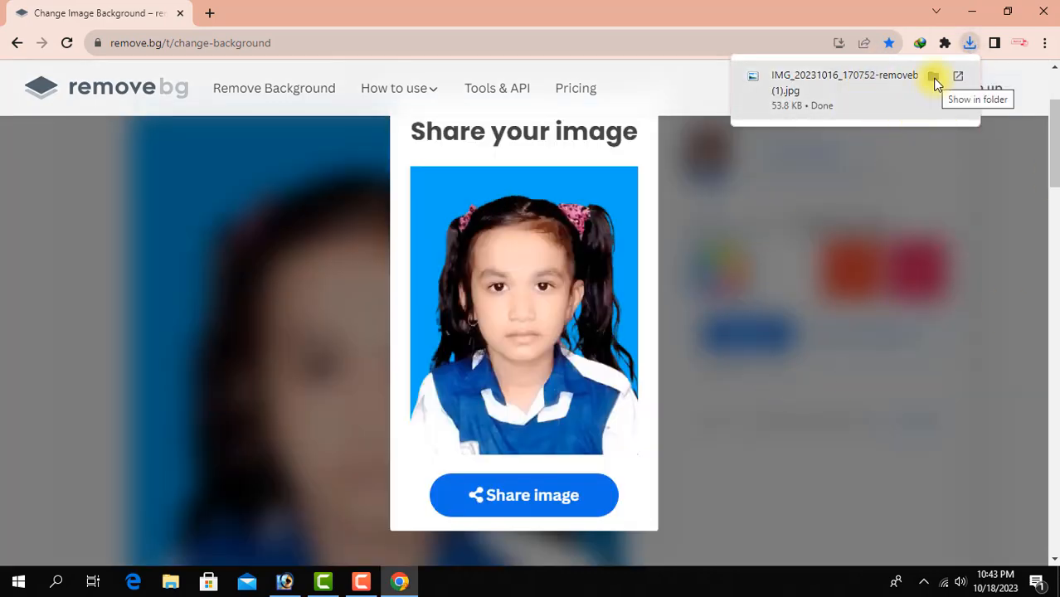
click(934, 78)
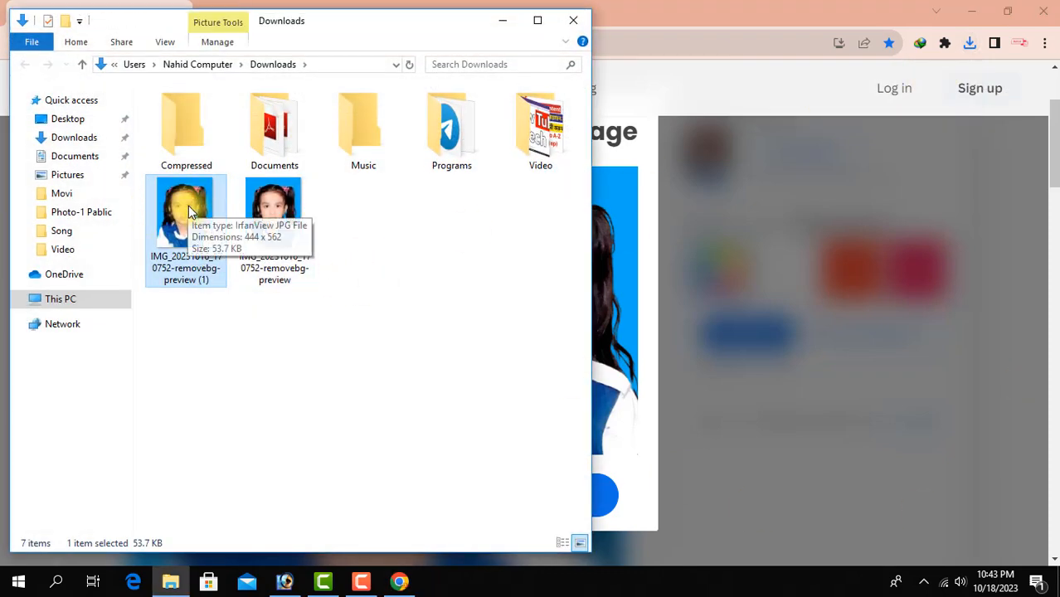
drag(188, 205, 511, 268)
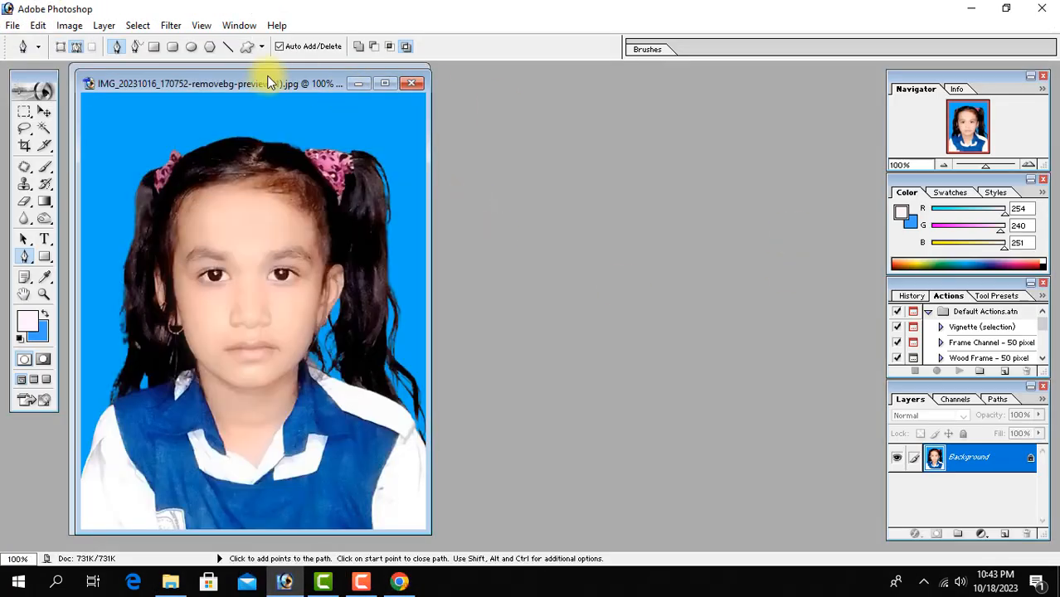
Place the downloaded image beside the Pen-tool version and zoom the Pen-tool version to 100% for comparison
drag(242, 83, 608, 81)
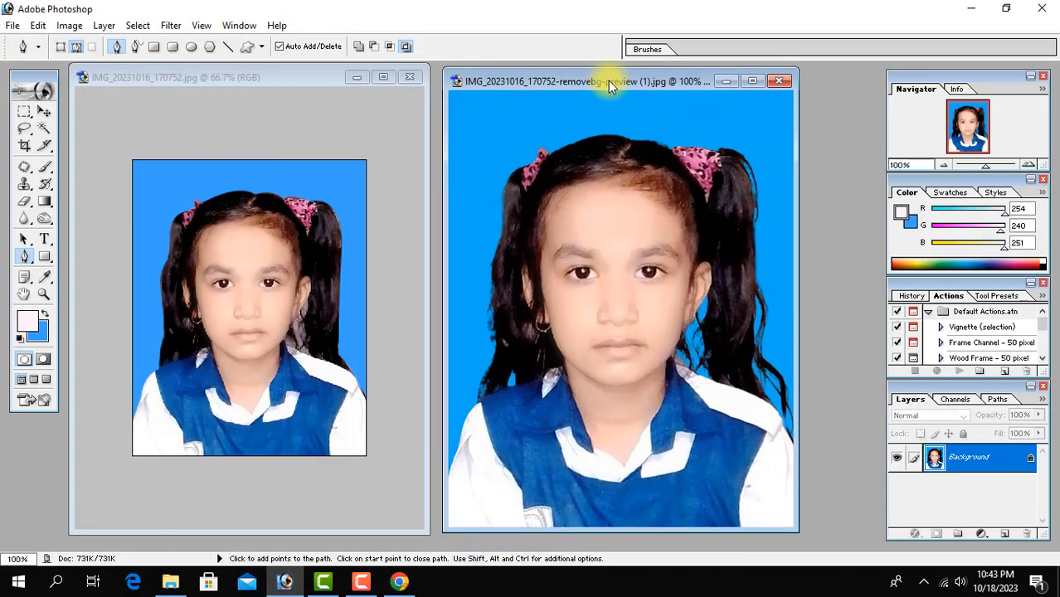
click(233, 176)
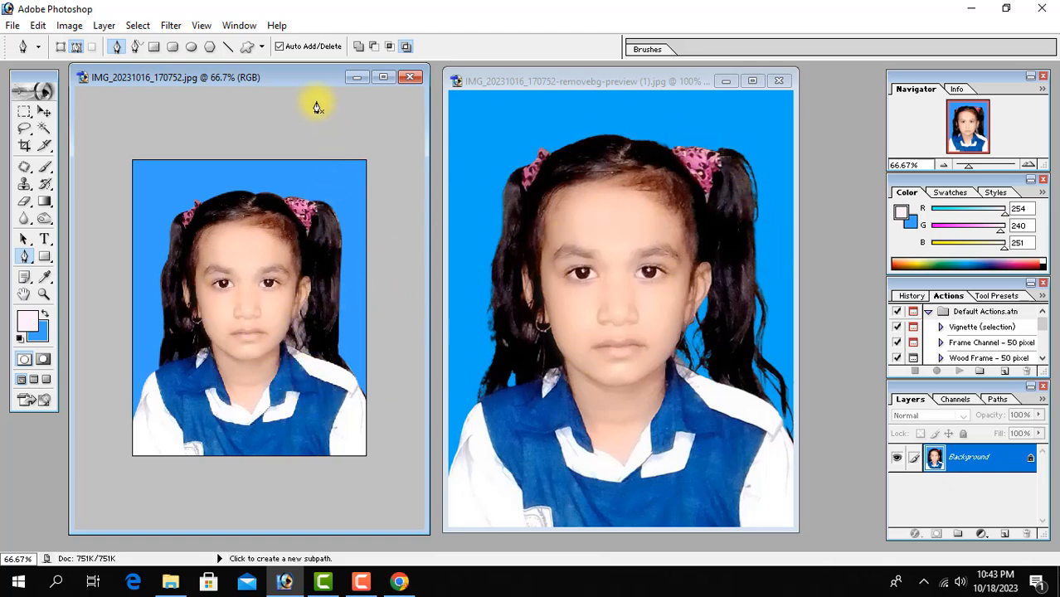
key(ctrl+plus)
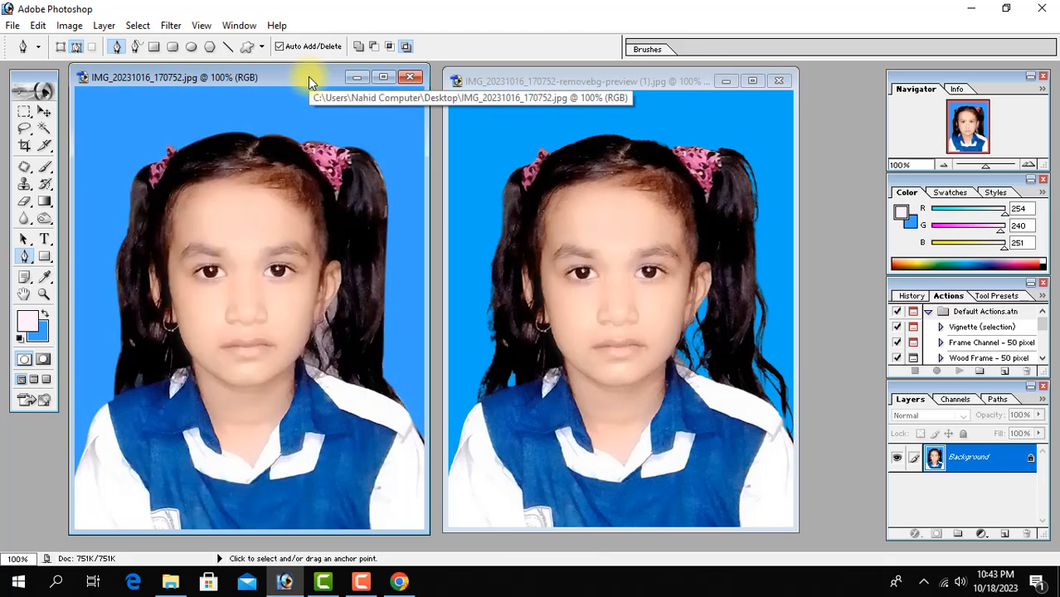